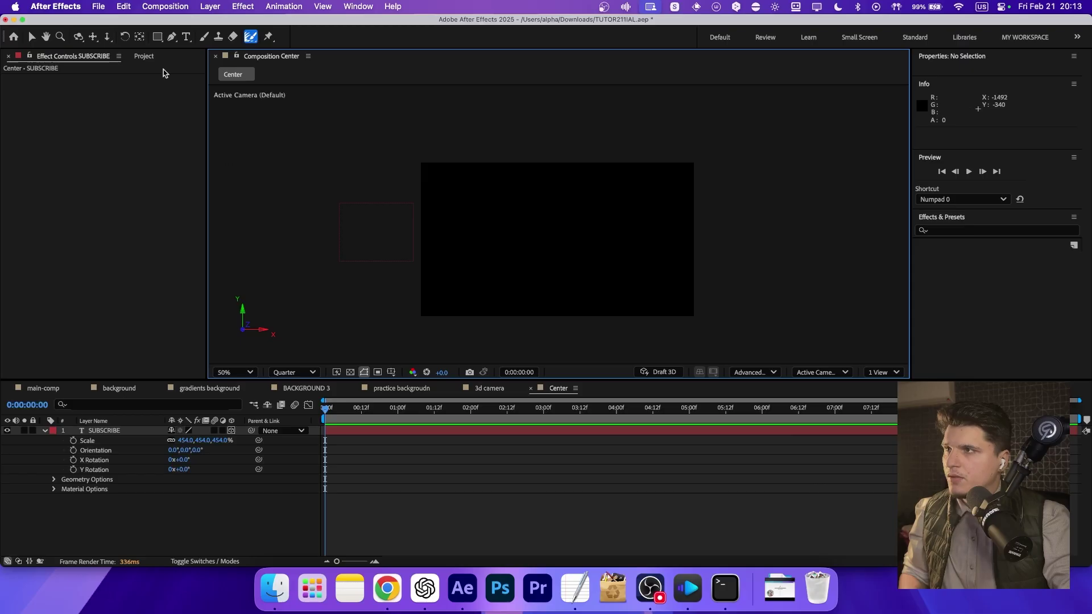
# Step: Open the Keyboard Shortcuts editor from the Edit menu
pyautogui.click(124, 6)
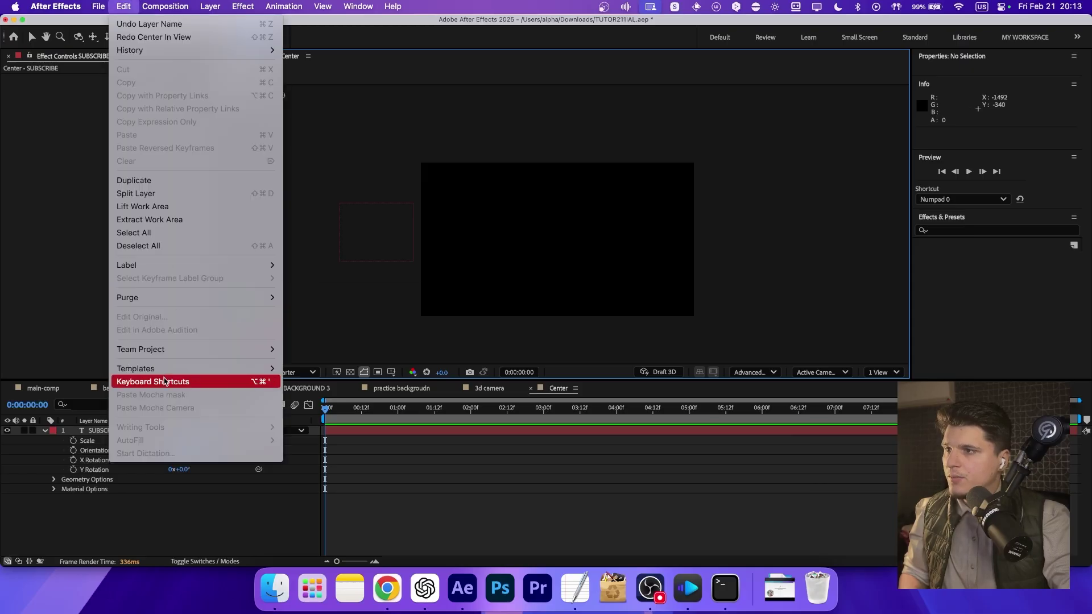
pyautogui.click(165, 382)
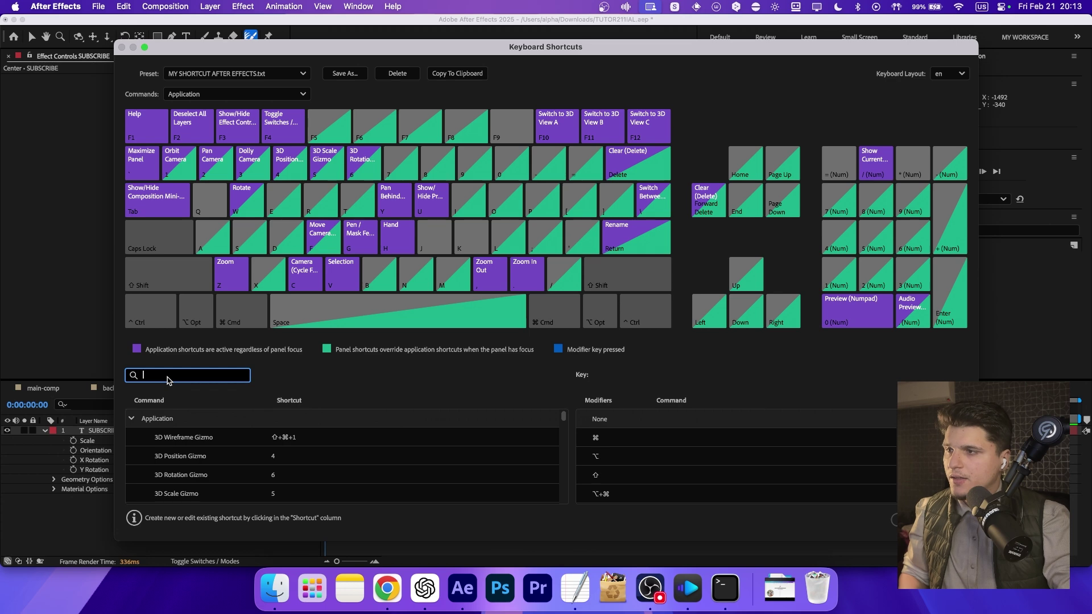
pyautogui.write('CENTER')
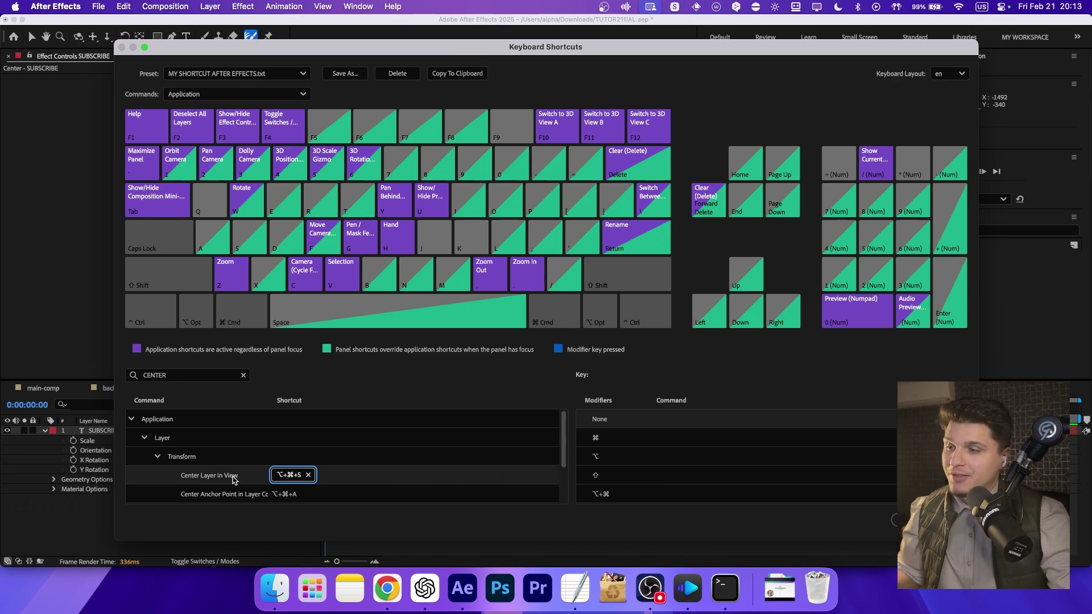
pyautogui.scroll(-1, 205, 484)
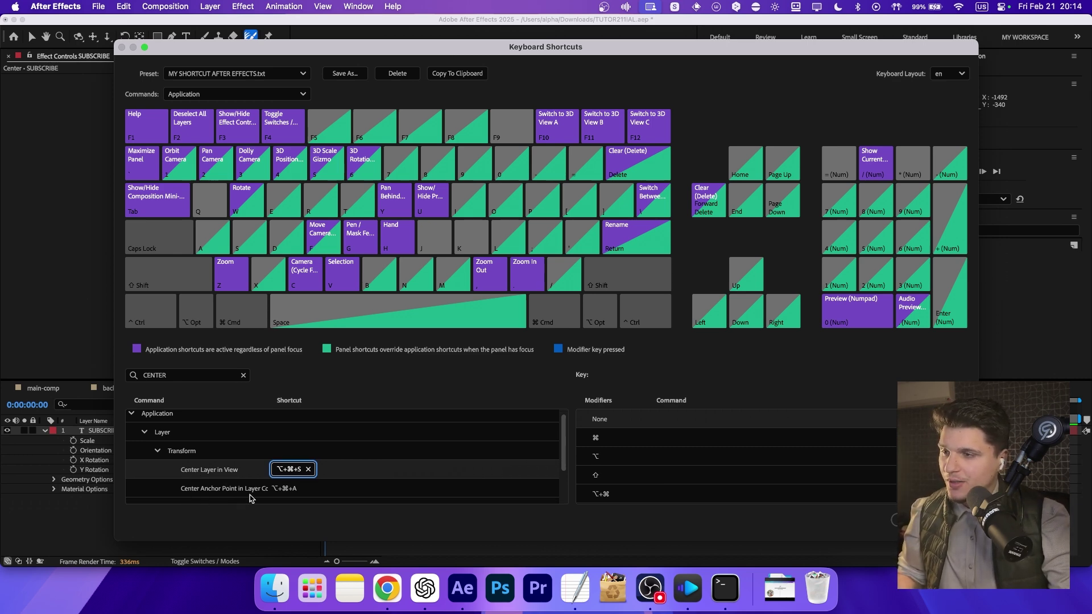
# Step: Confirm the Option+Cmd+S shortcut for Center Layer in View and close the editor
pyautogui.click(249, 497)
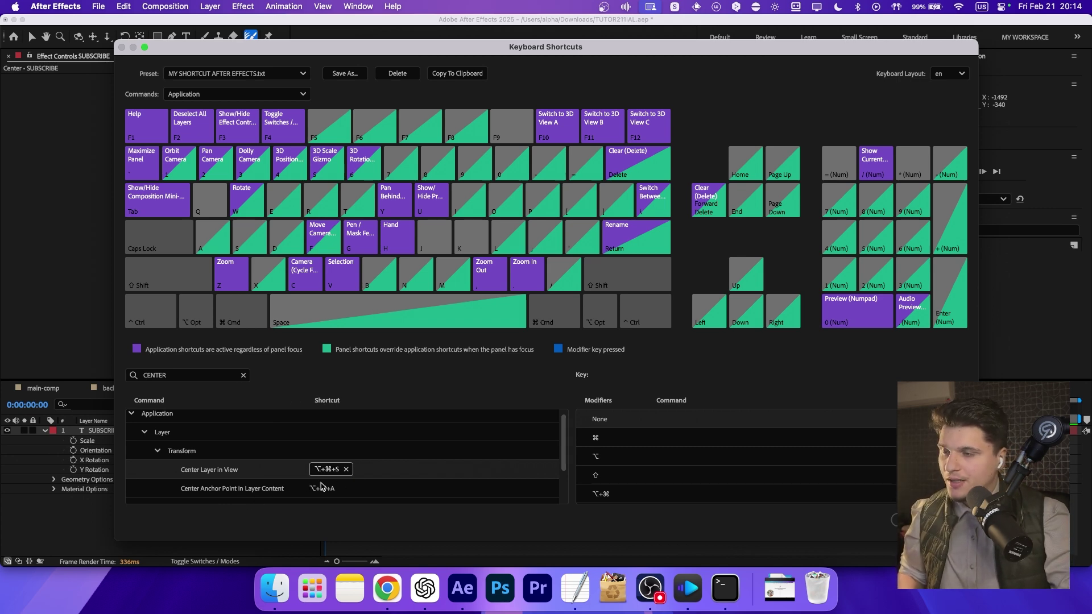
pyautogui.press('Return')
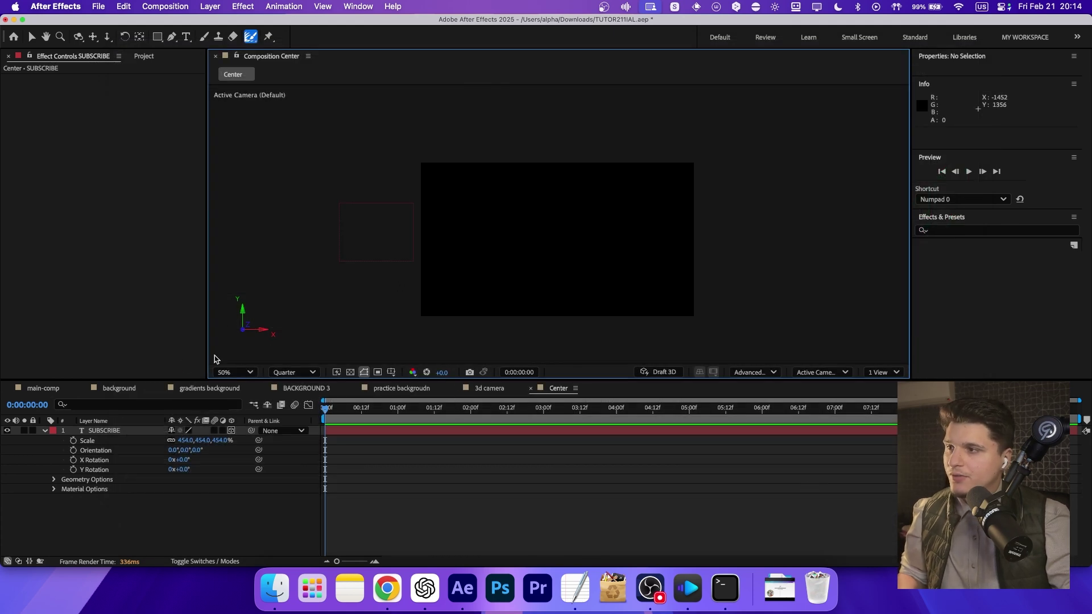
# Step: Center the SUBSCRIBE layer in view, center its anchor point, then re-center the layer
pyautogui.click(107, 432)
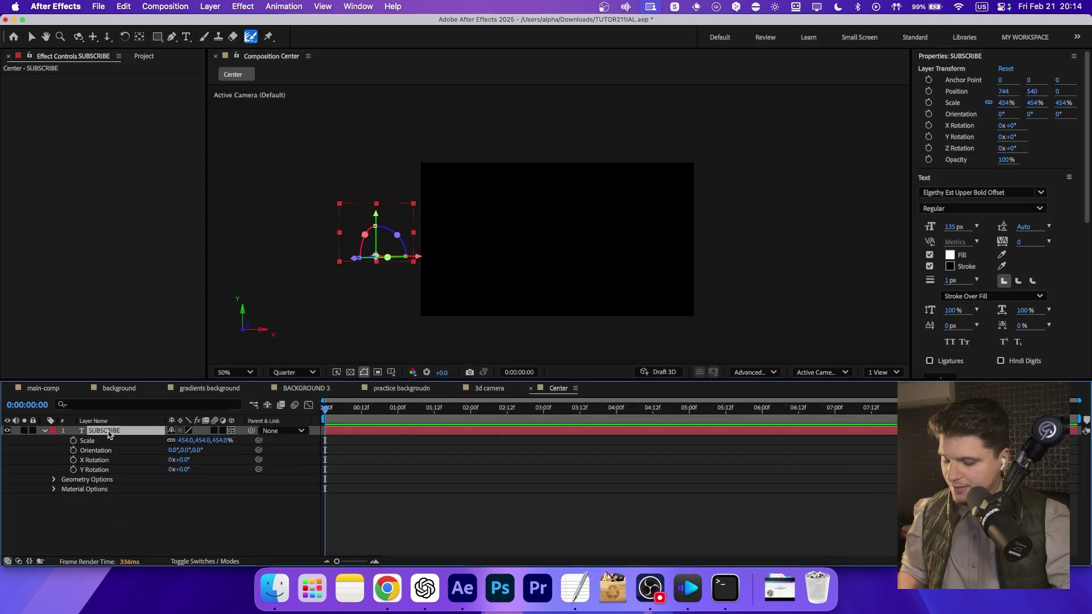
pyautogui.press('super+Home')
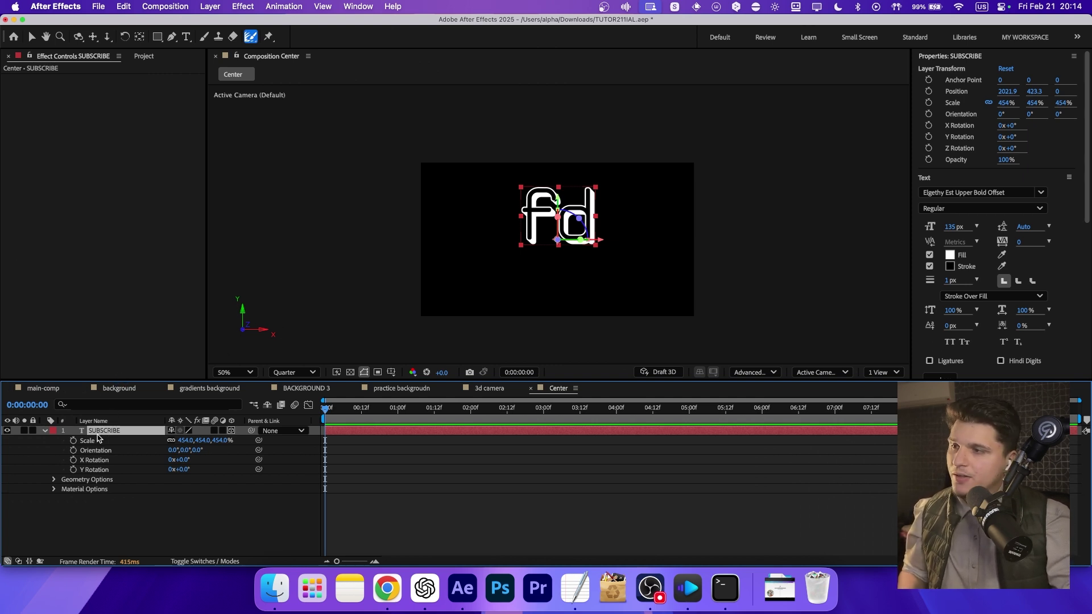
pyautogui.press('super+alt+Home')
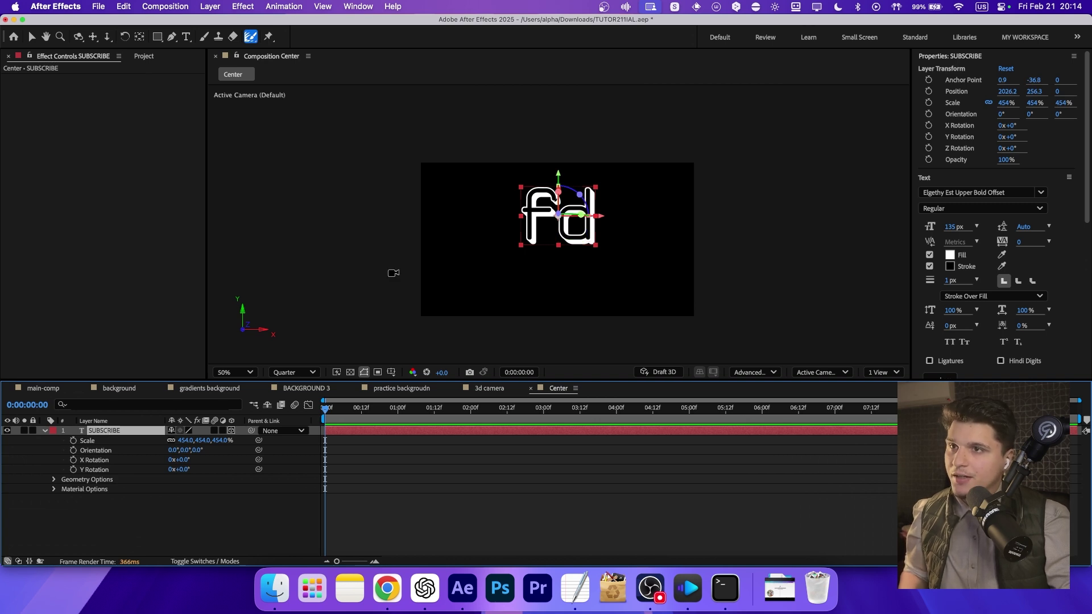
pyautogui.press('super+Home')
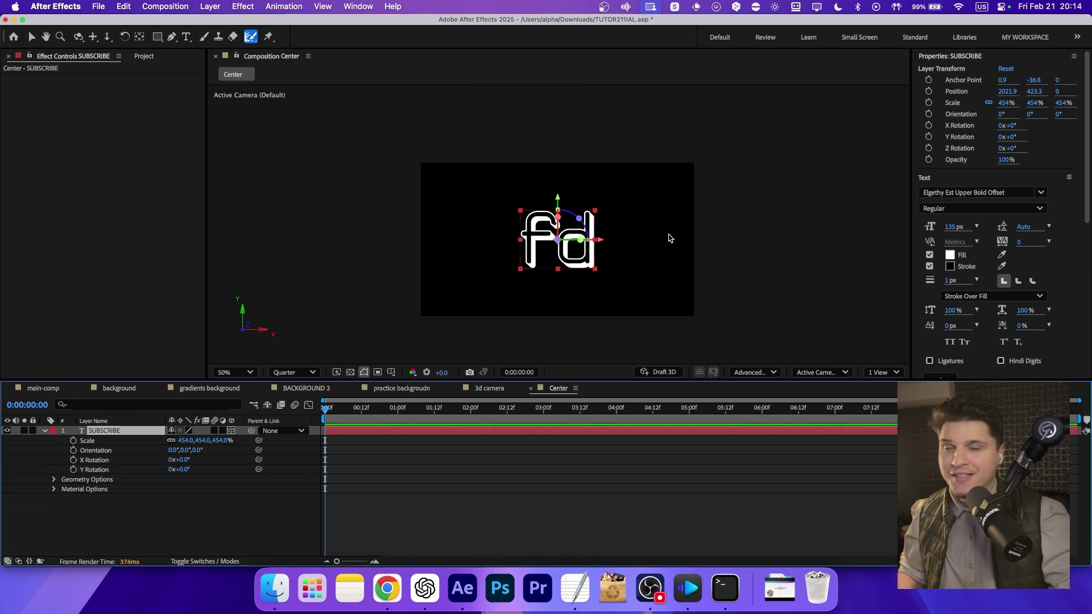